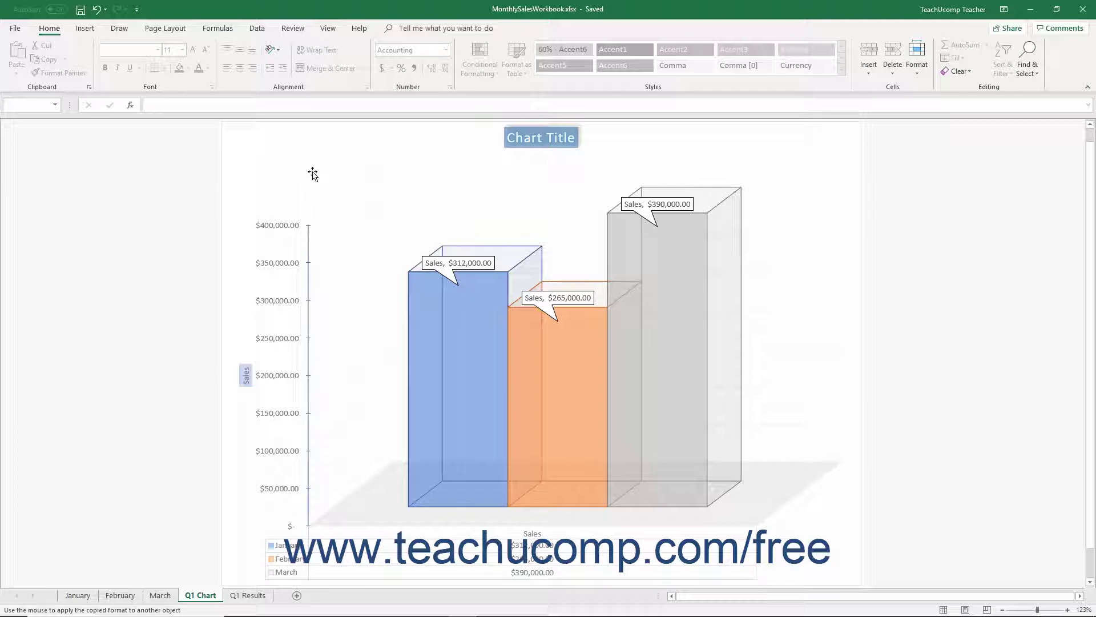
Select the Q1 3-D sales chart and bring up its chart-area context menu.
{"action": "left_click", "coordinate": [269, 132]}
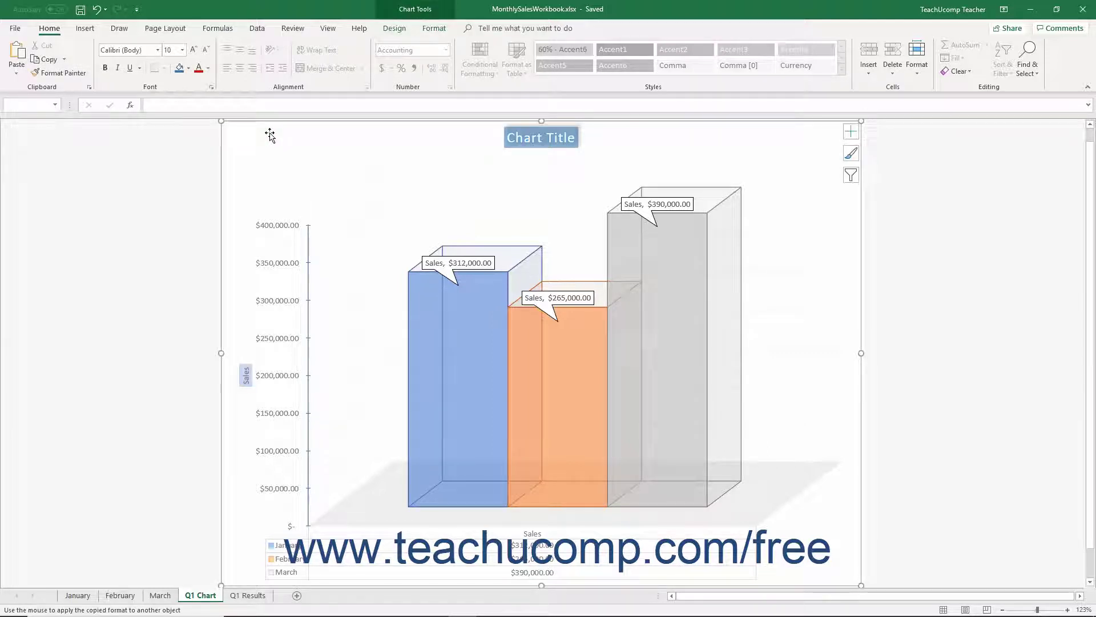
{"action": "right_click", "coordinate": [269, 135]}
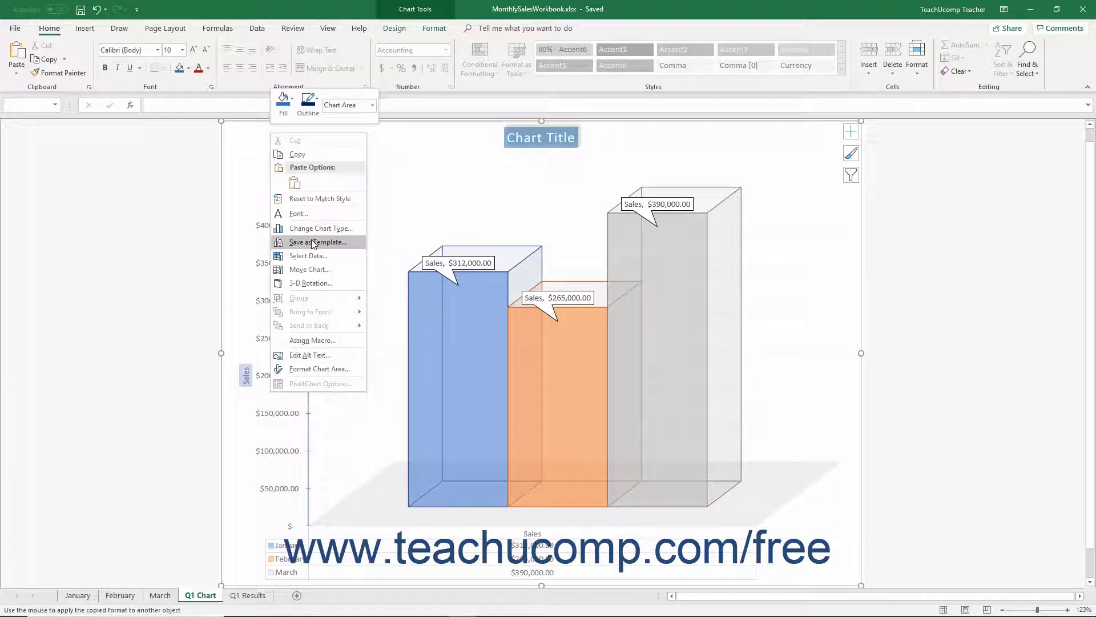
Save the Q1 chart's design as the template 'My Custom Chart'.
{"action": "left_click", "coordinate": [314, 243]}
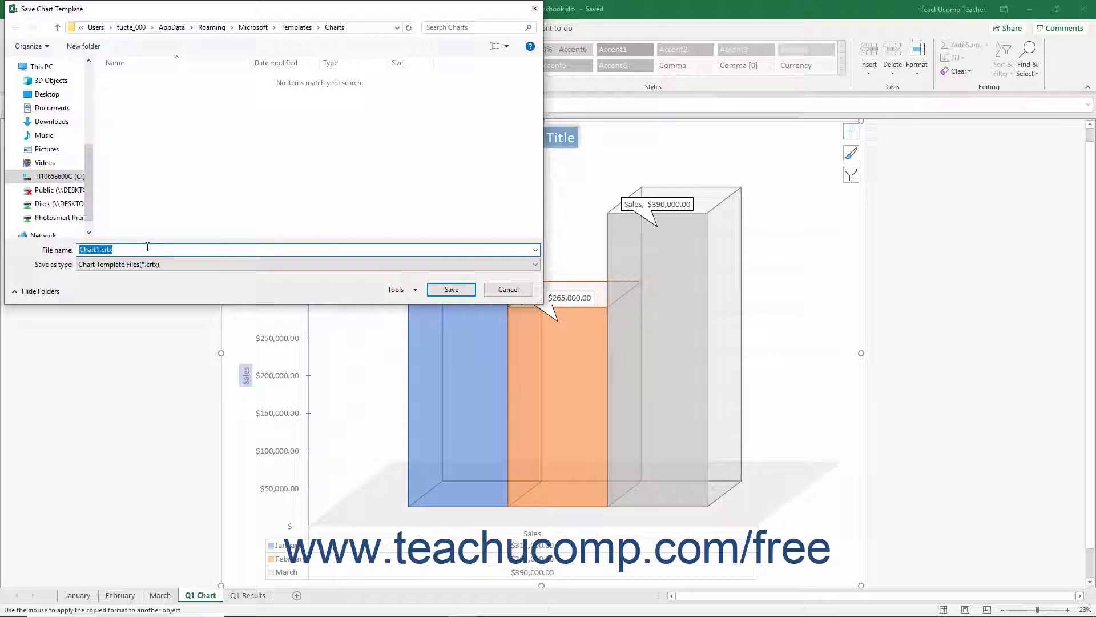
{"action": "type", "text": "My Custom Chart"}
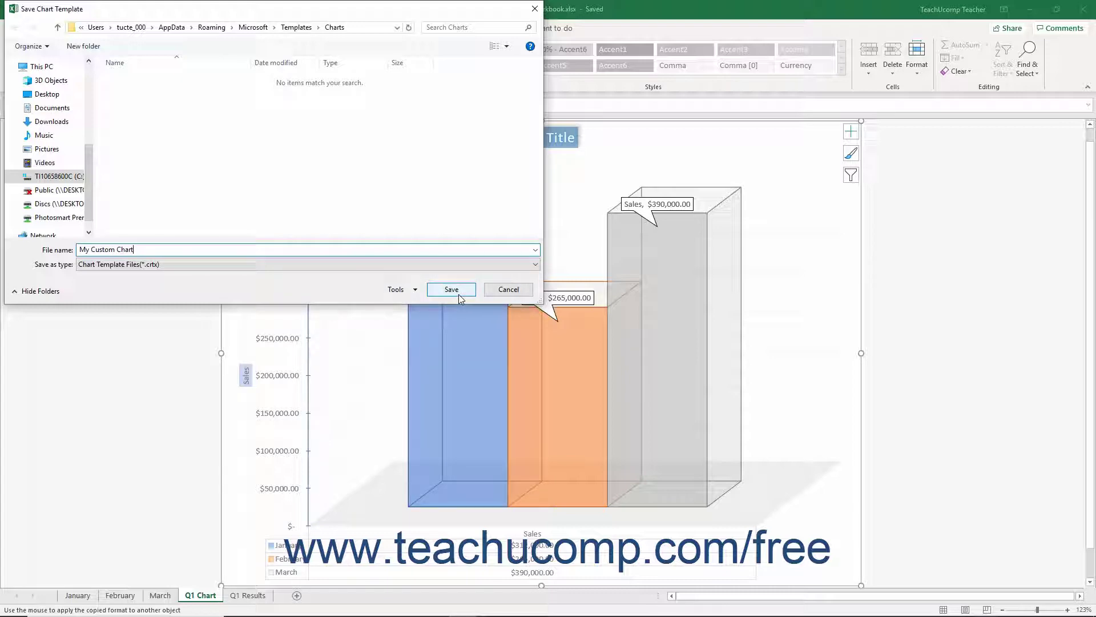
{"action": "left_click", "coordinate": [452, 290]}
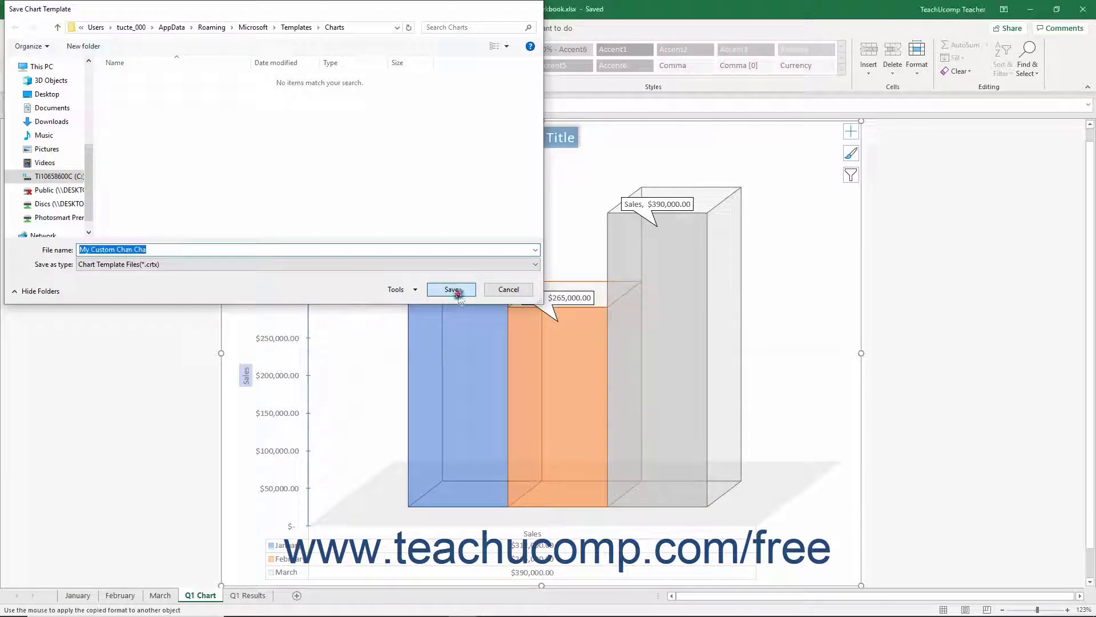
On the February sheet, insert a clustered column chart of A1:B5 sales by person.
{"action": "left_click", "coordinate": [121, 594]}
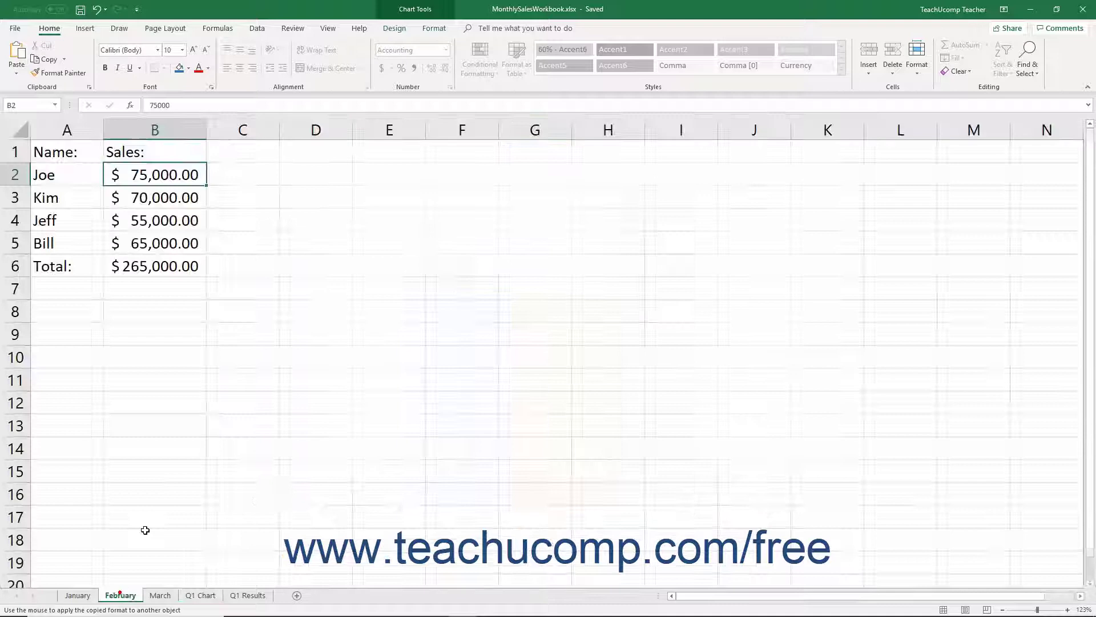
{"action": "left_click_drag", "start_coordinate": [71, 154], "coordinate": [172, 244]}
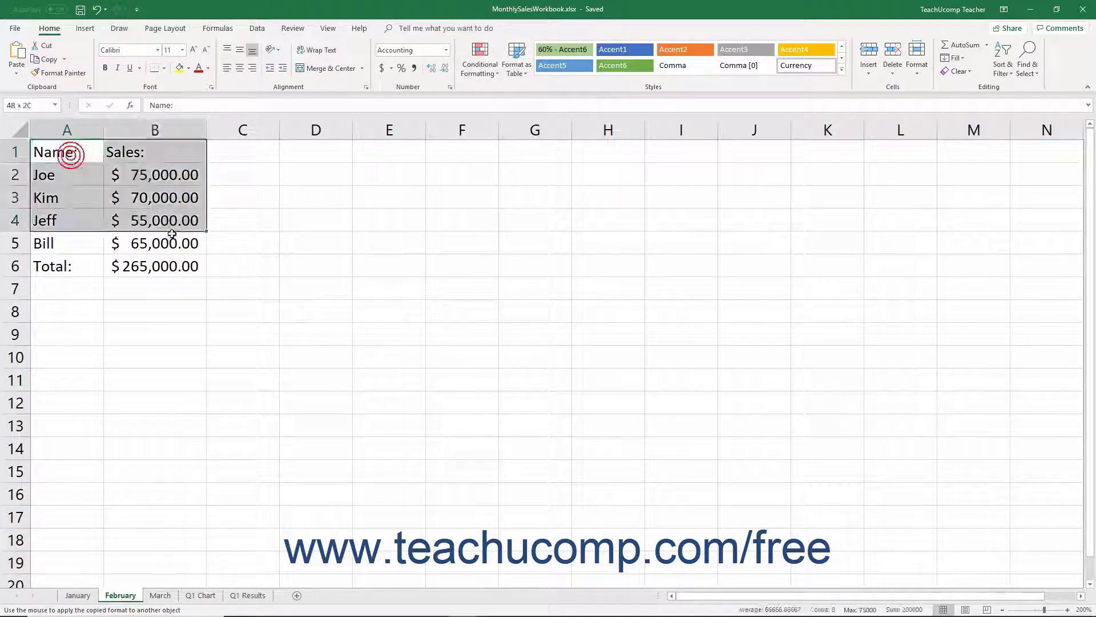
{"action": "left_click", "coordinate": [85, 28]}
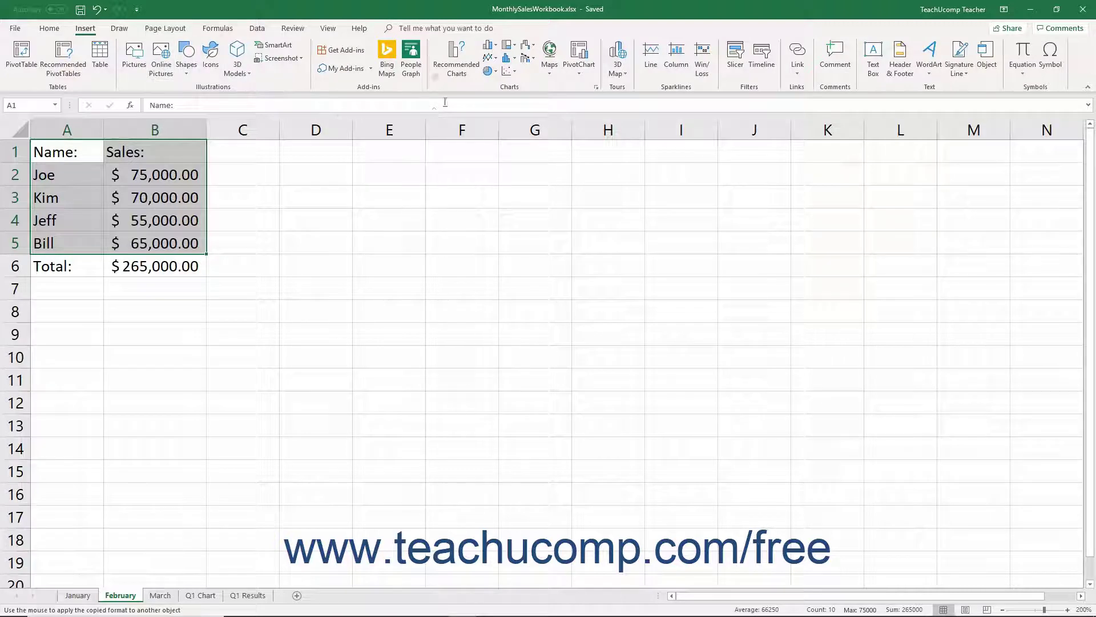
{"action": "left_click", "coordinate": [490, 44]}
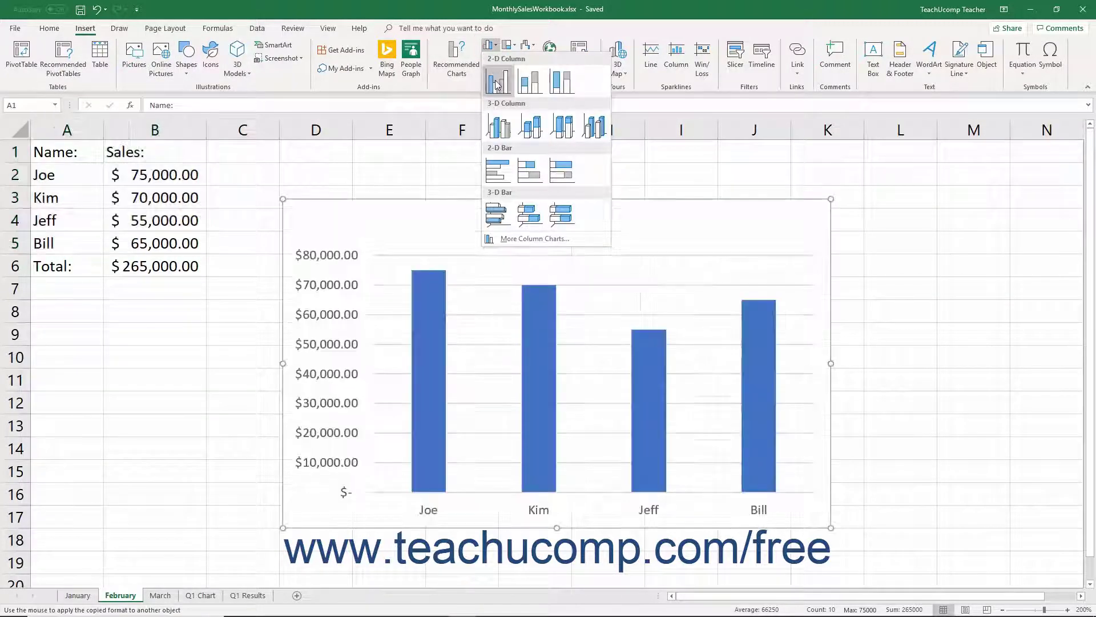
{"action": "left_click", "coordinate": [497, 81]}
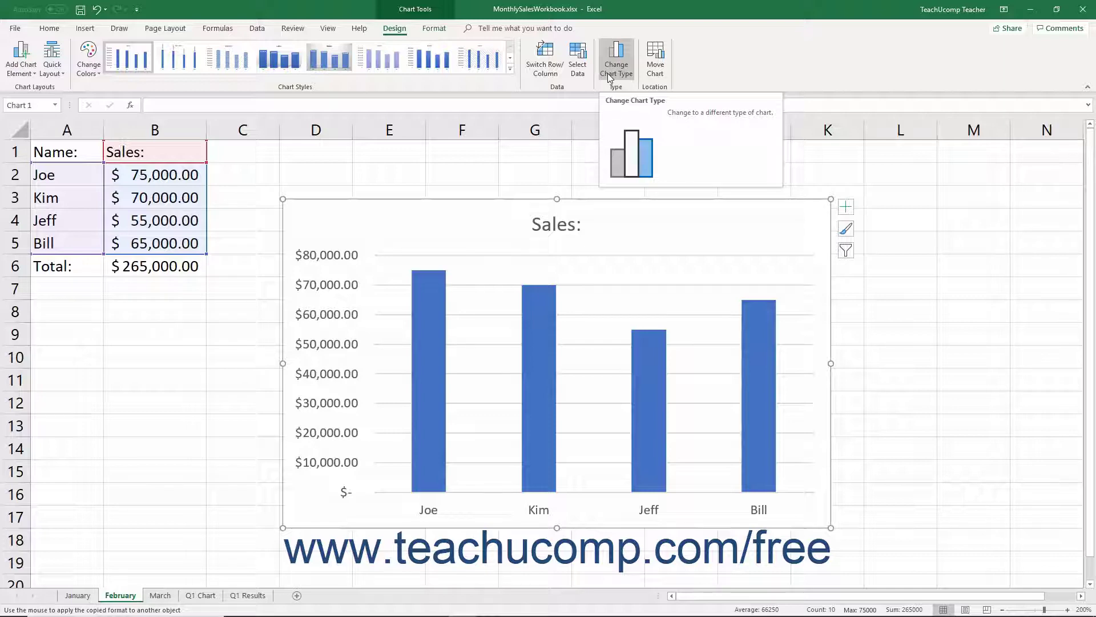
Change the February chart's type to the saved My Custom Chart template.
{"action": "left_click", "coordinate": [609, 77]}
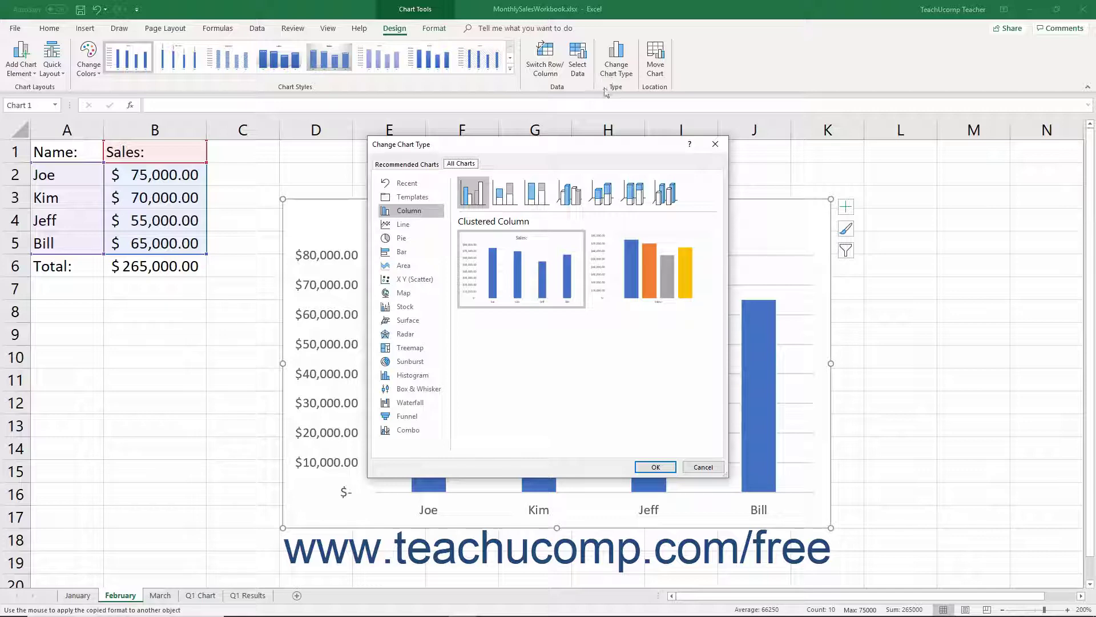
{"action": "left_click", "coordinate": [431, 199]}
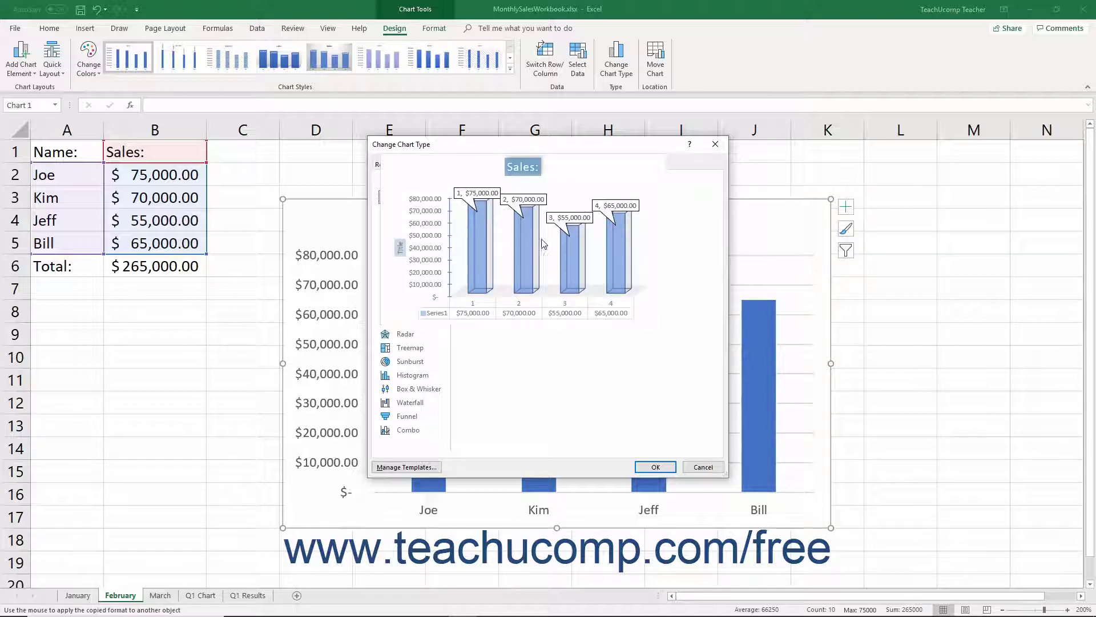
{"action": "mouse_move", "coordinate": [541, 244]}
{"action": "left_click", "coordinate": [654, 468]}
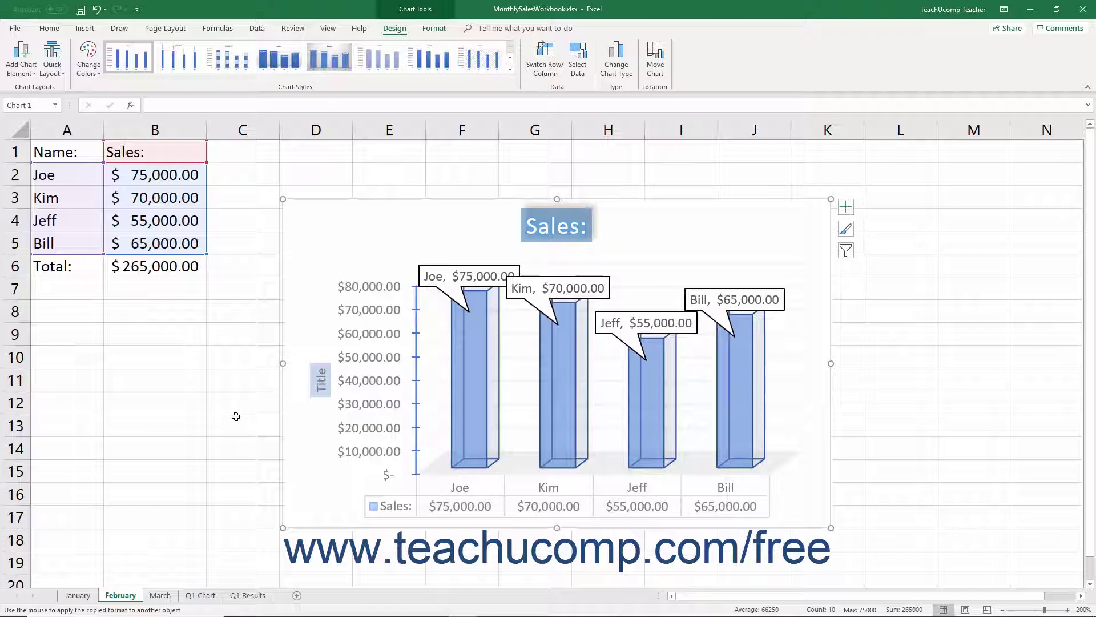
Open the chart templates folder through Manage Templates in Change Chart Type.
{"action": "left_click", "coordinate": [615, 60]}
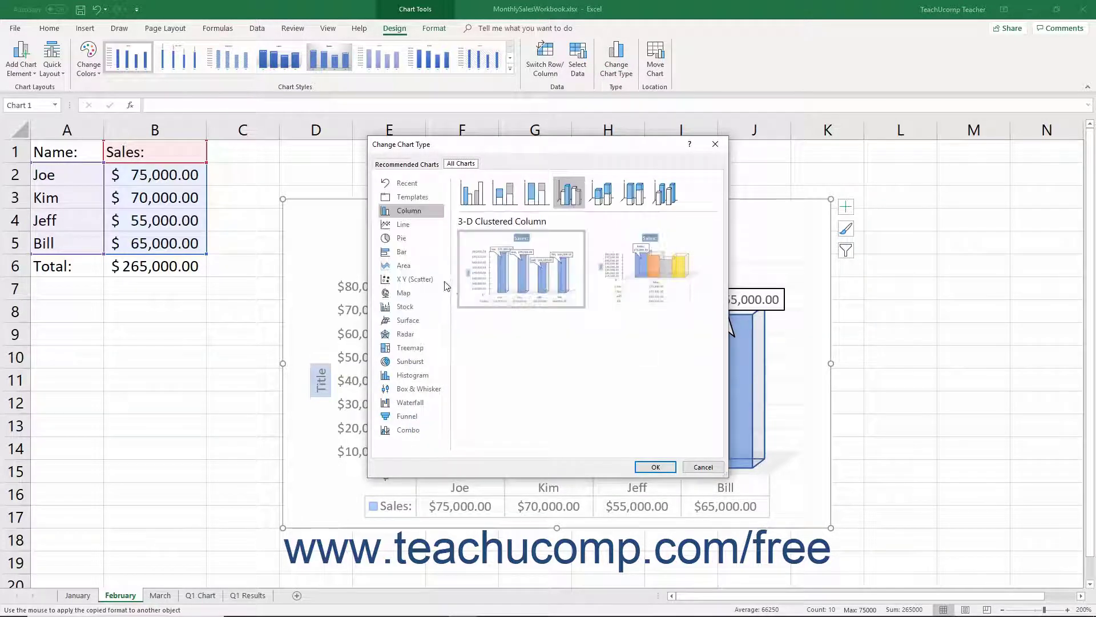
{"action": "left_click", "coordinate": [422, 205]}
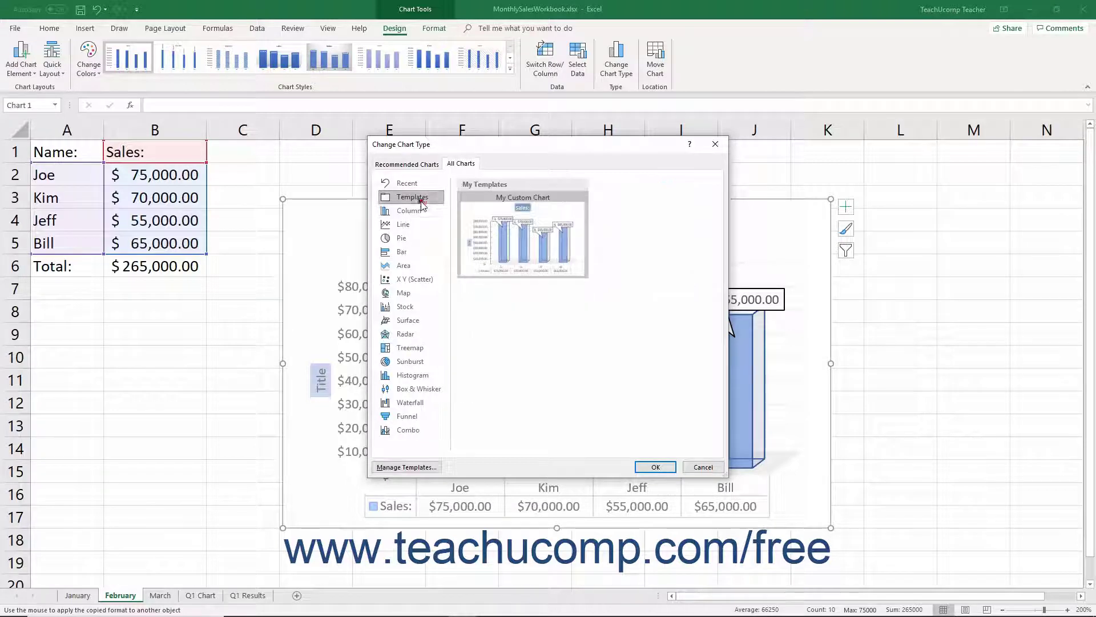
{"action": "left_click", "coordinate": [402, 467]}
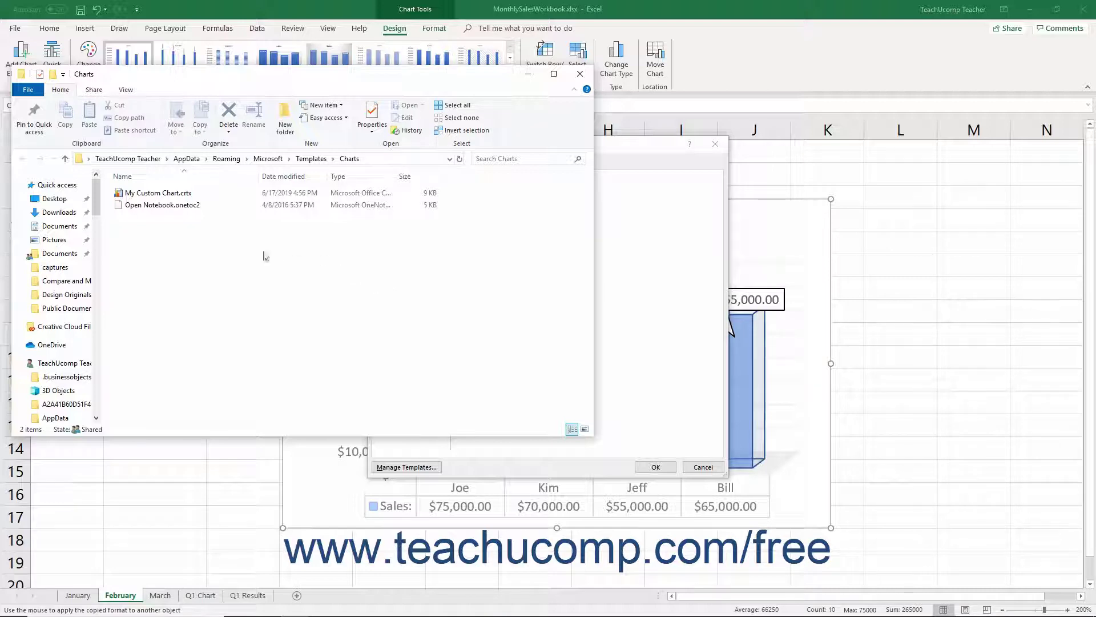
Delete My Custom Chart.crtx to the Recycle Bin and close the templates folder.
{"action": "left_click", "coordinate": [147, 193]}
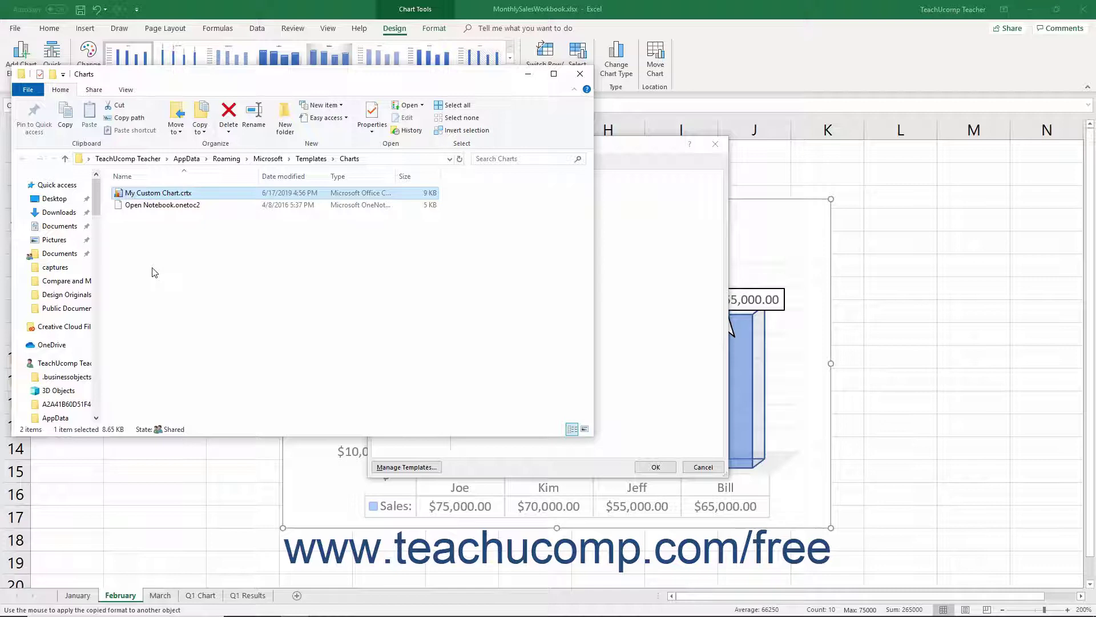
{"action": "key", "text": "Delete"}
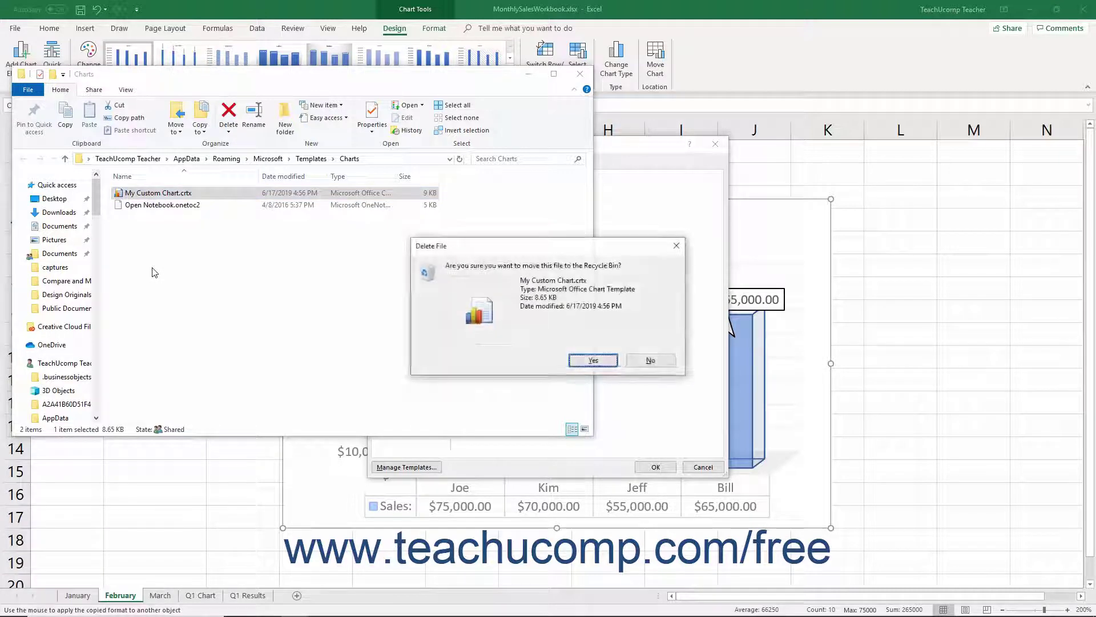
{"action": "left_click", "coordinate": [574, 361]}
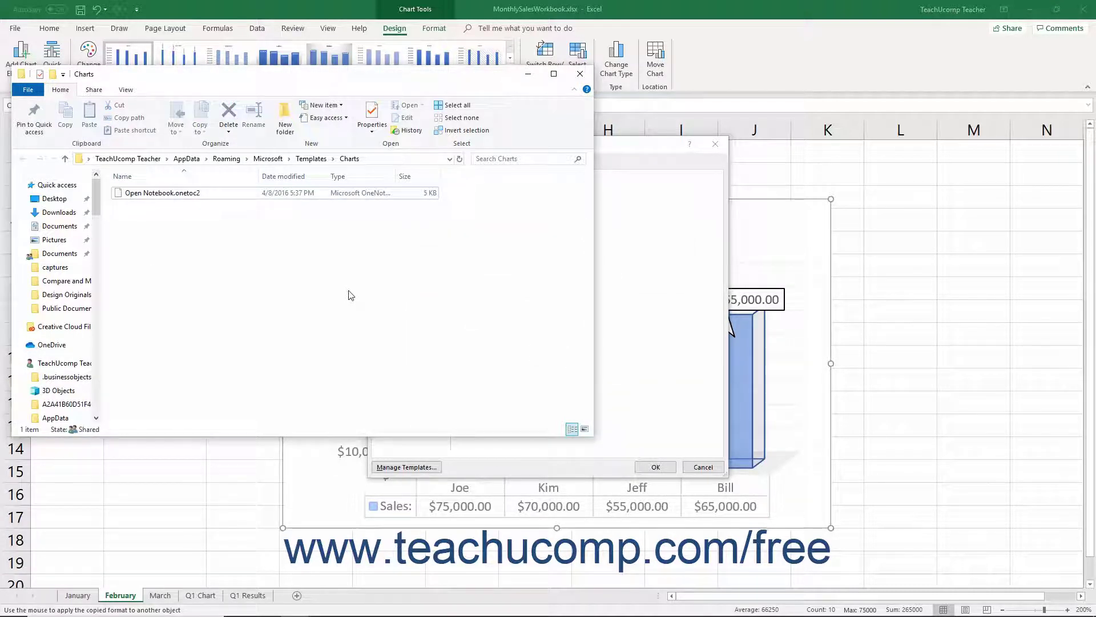
{"action": "left_click", "coordinate": [580, 74]}
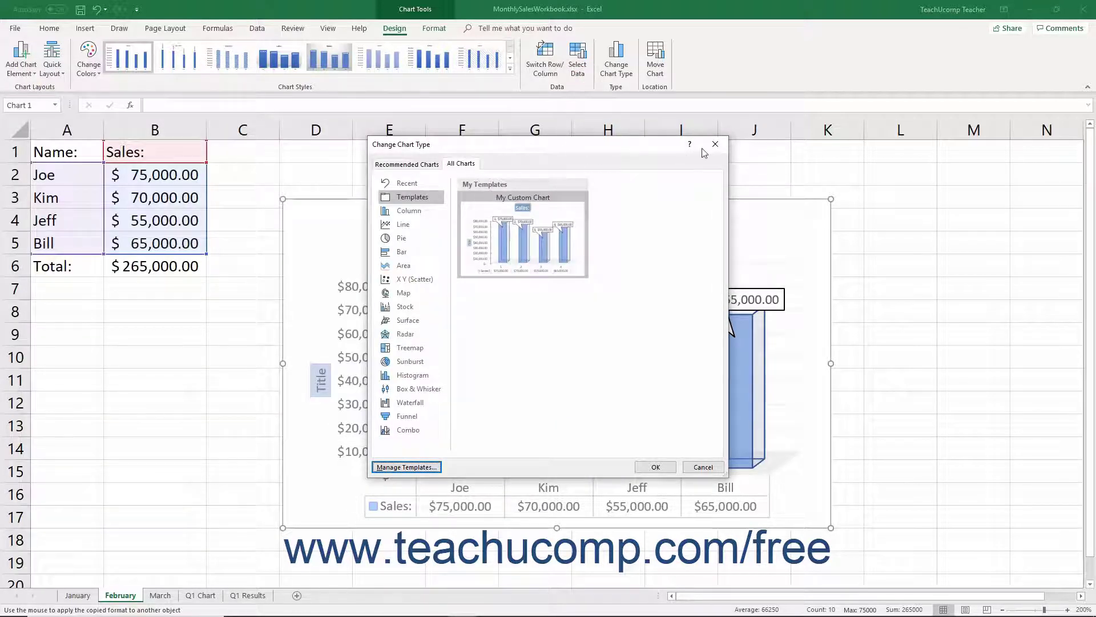
Close the Change Chart Type dialog, keeping February's 3-D chart with callouts and data table.
{"action": "left_click", "coordinate": [716, 145]}
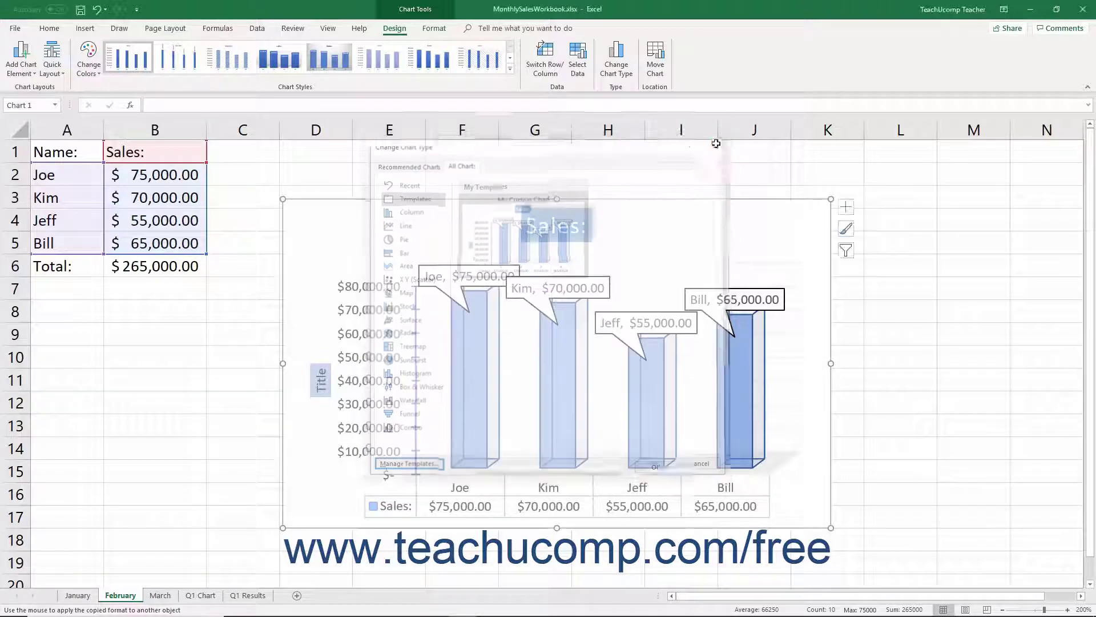